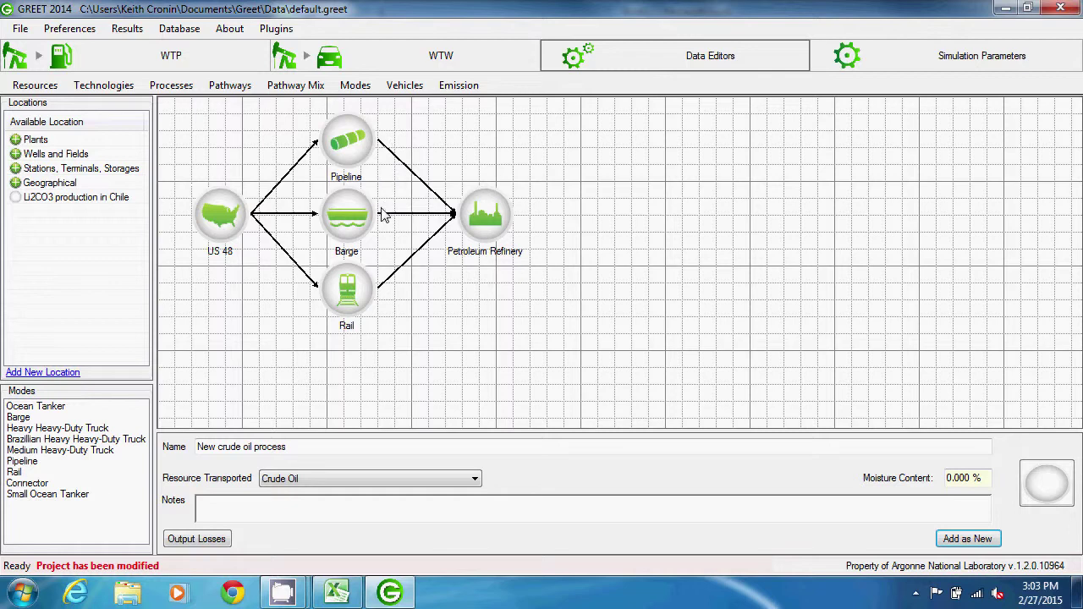
Start a new pathway, filter the compatible processes for "new" and place New crude oil process on the canvas.
click(240, 88)
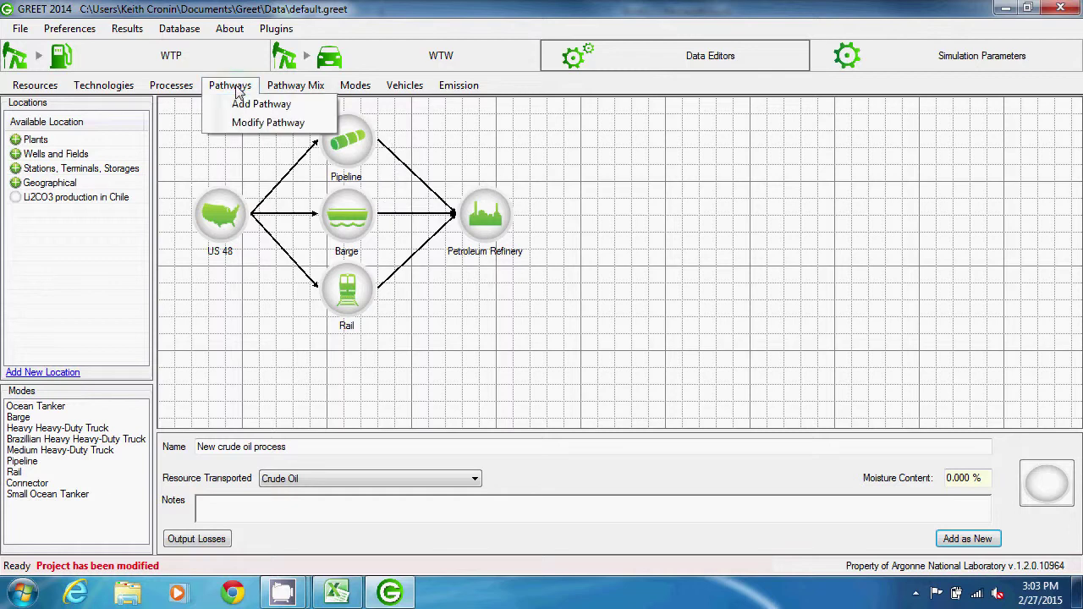
click(240, 105)
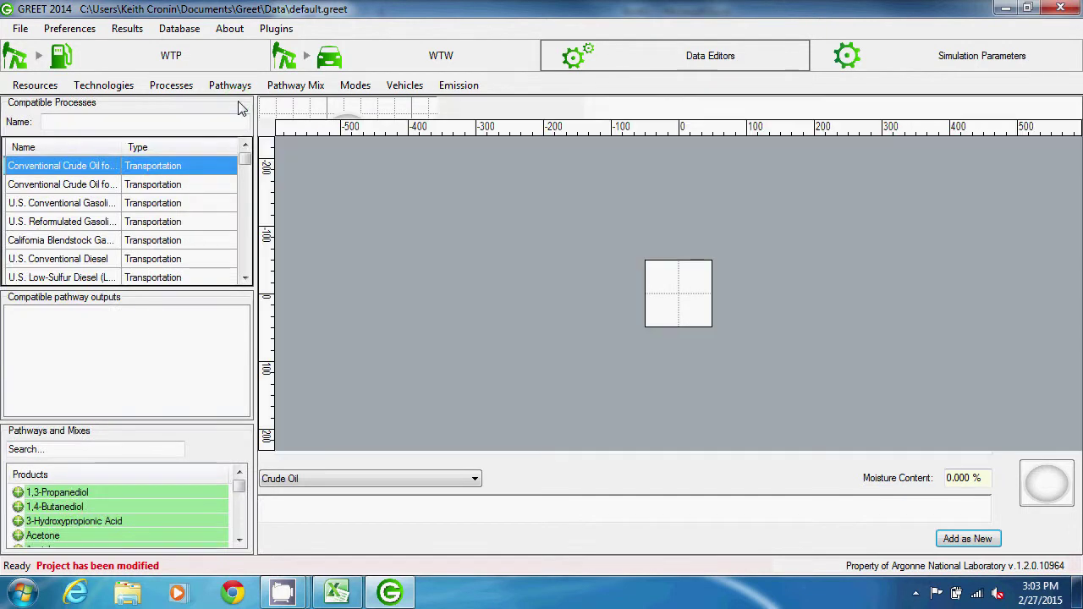
click(225, 121)
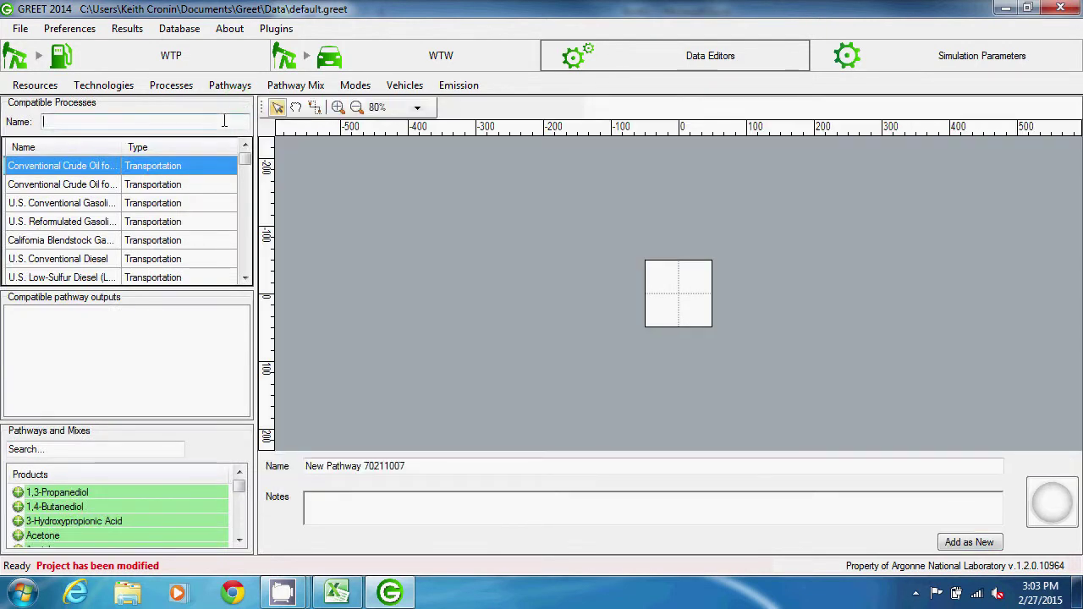
text(new)
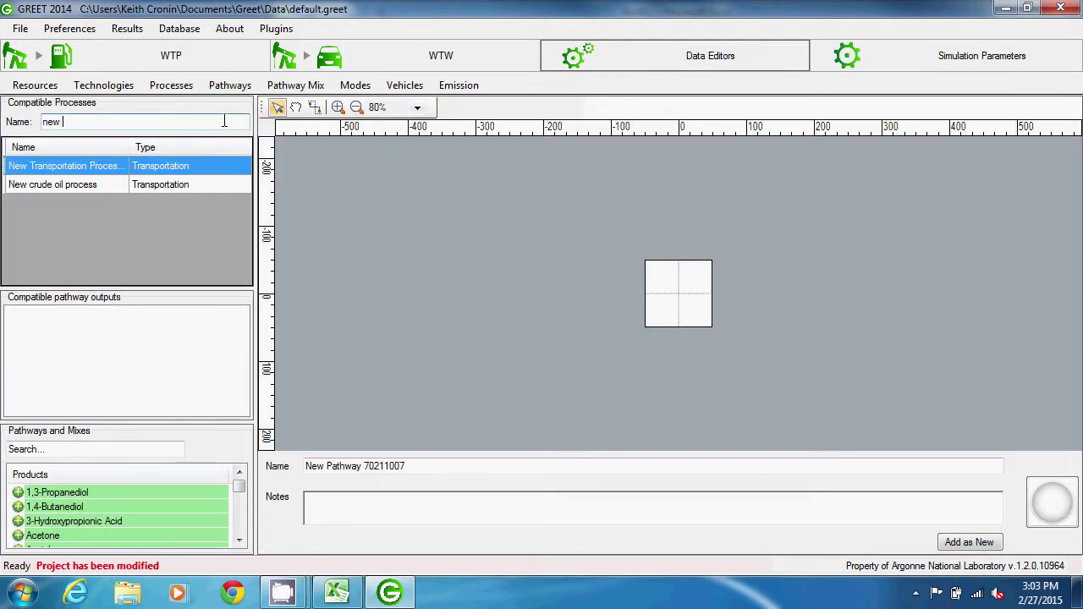
drag(88, 193, 672, 291)
drag(601, 246, 685, 269)
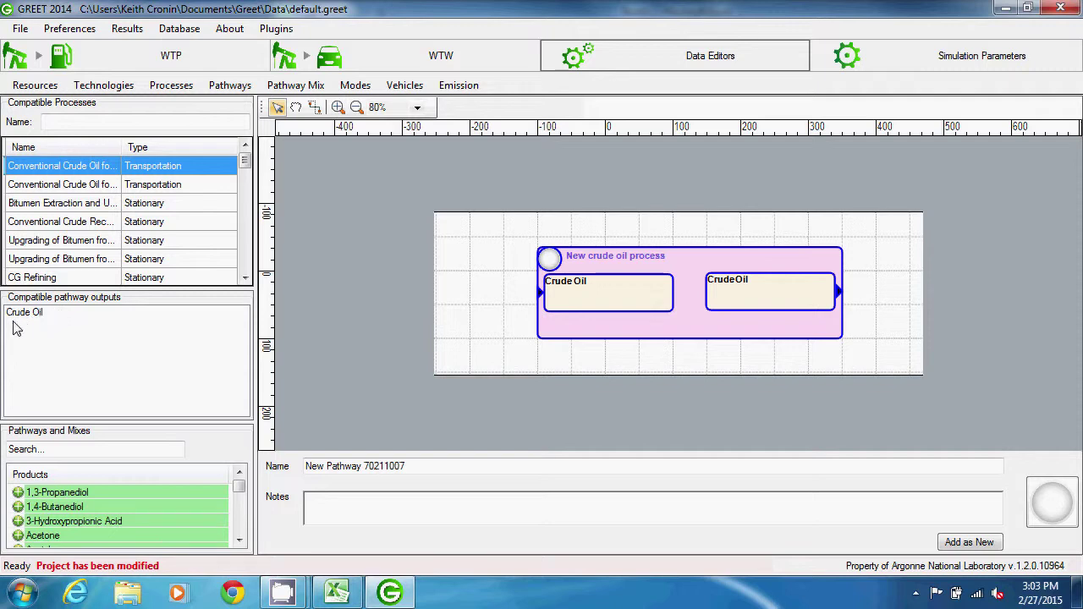
Add a Crude Oil pathway output beside New crude oil process and connect the process's Crude Oil output to it.
drag(26, 314, 899, 296)
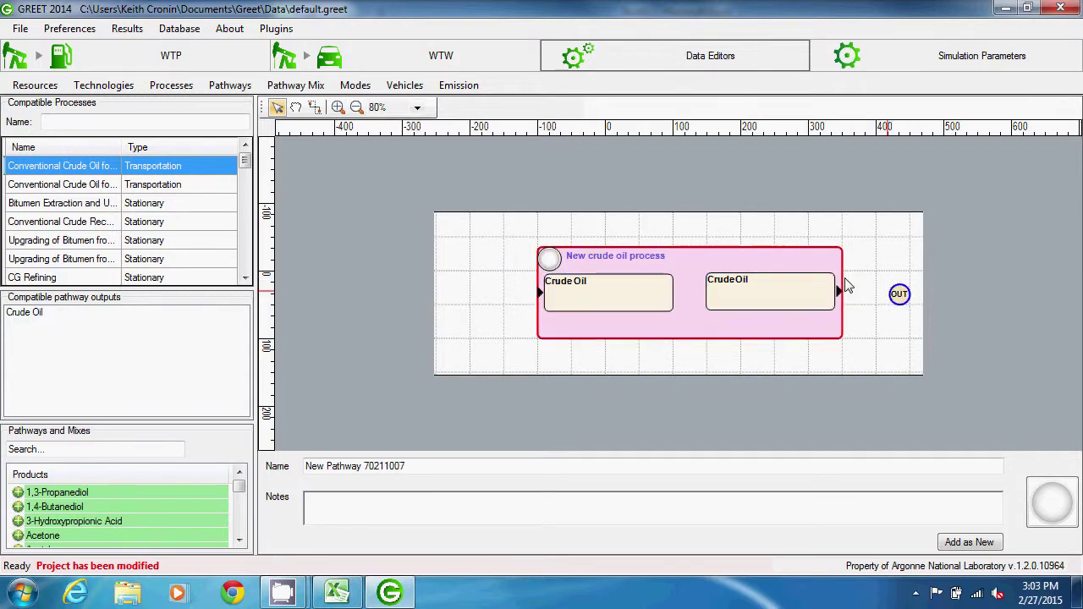
click(314, 107)
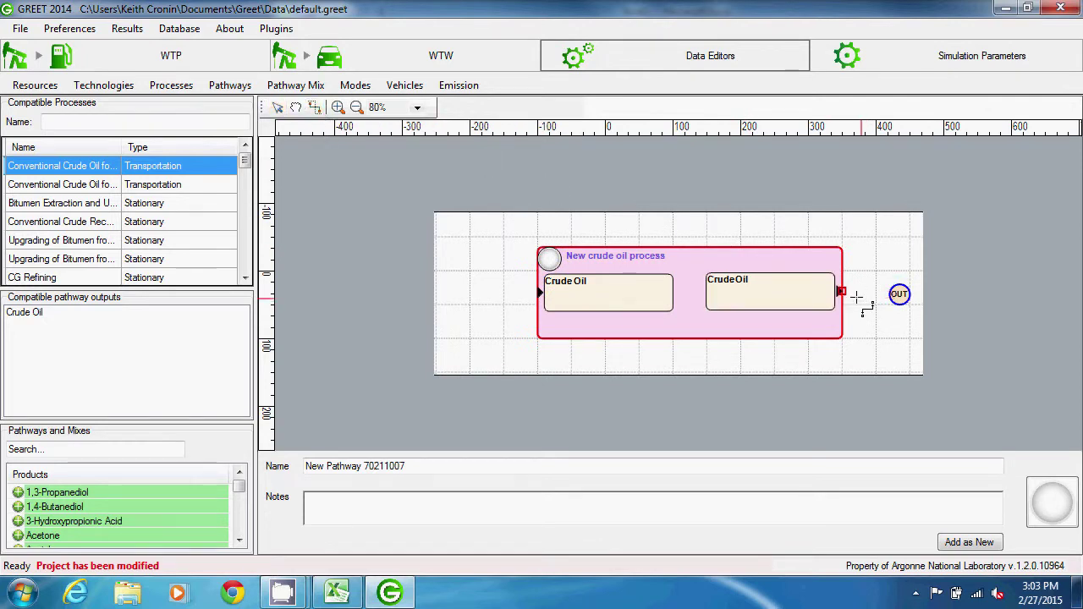
drag(848, 297, 892, 294)
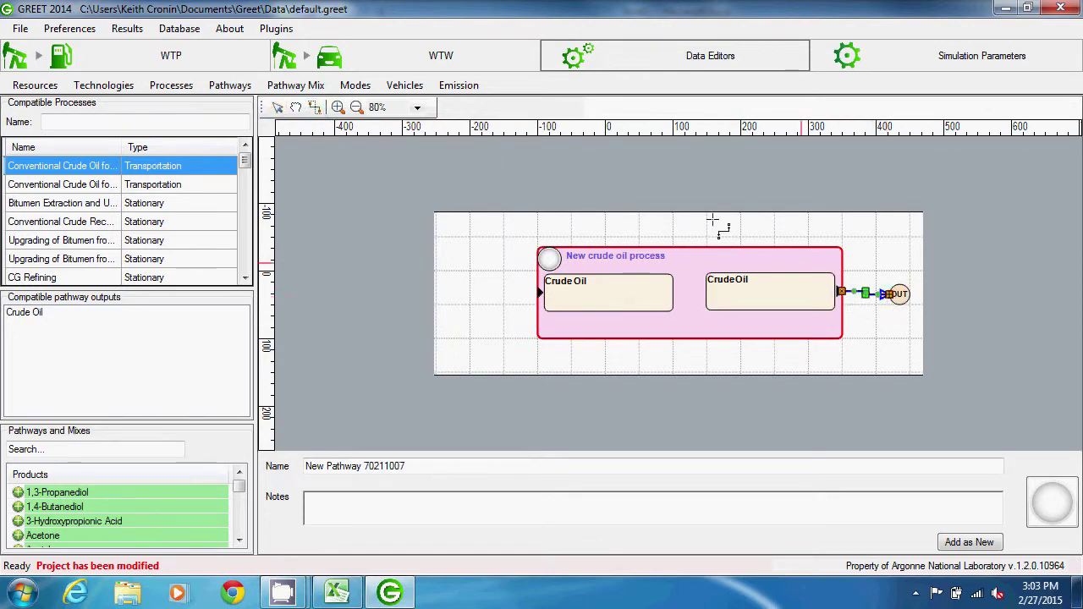
click(277, 107)
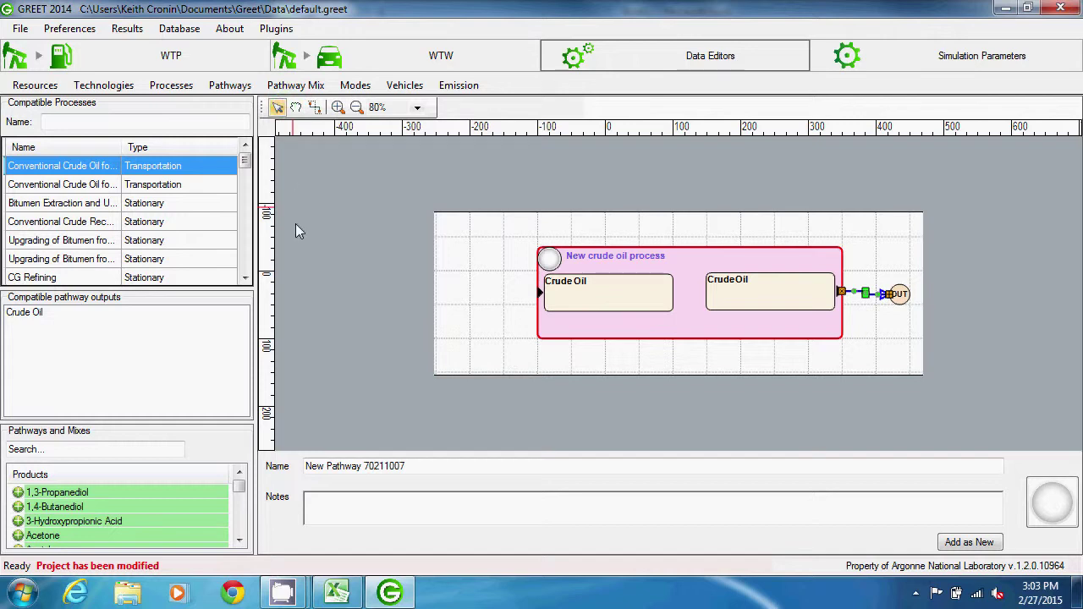
click(325, 251)
Filter the existing pathways and mixes for "crude" and place Conventional Crude for U.S. Refineries ahead of New crude oil process.
drag(142, 421, 147, 345)
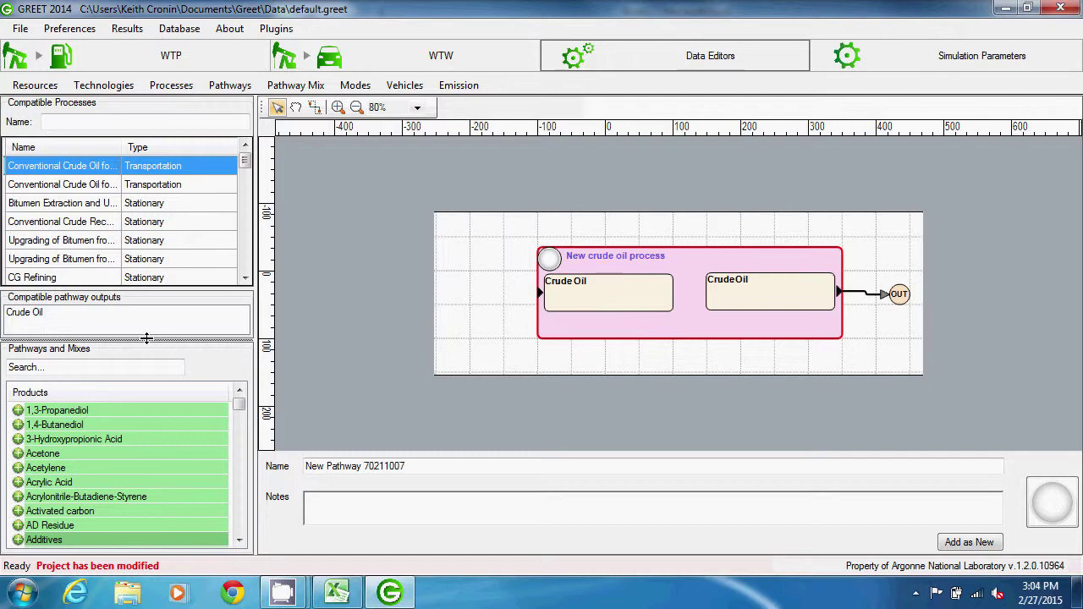
click(125, 365)
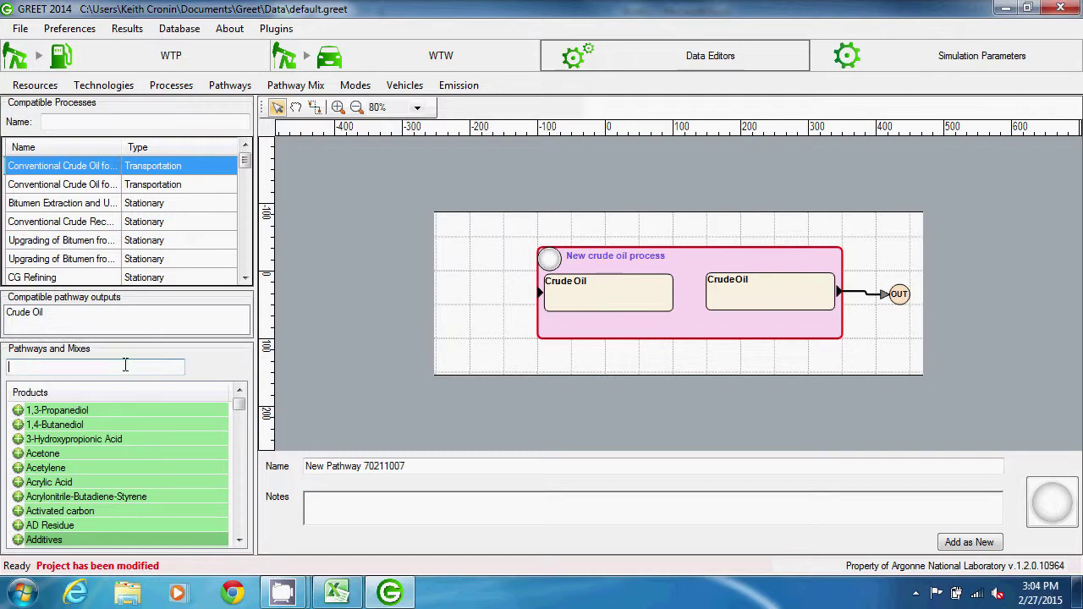
text(crude)
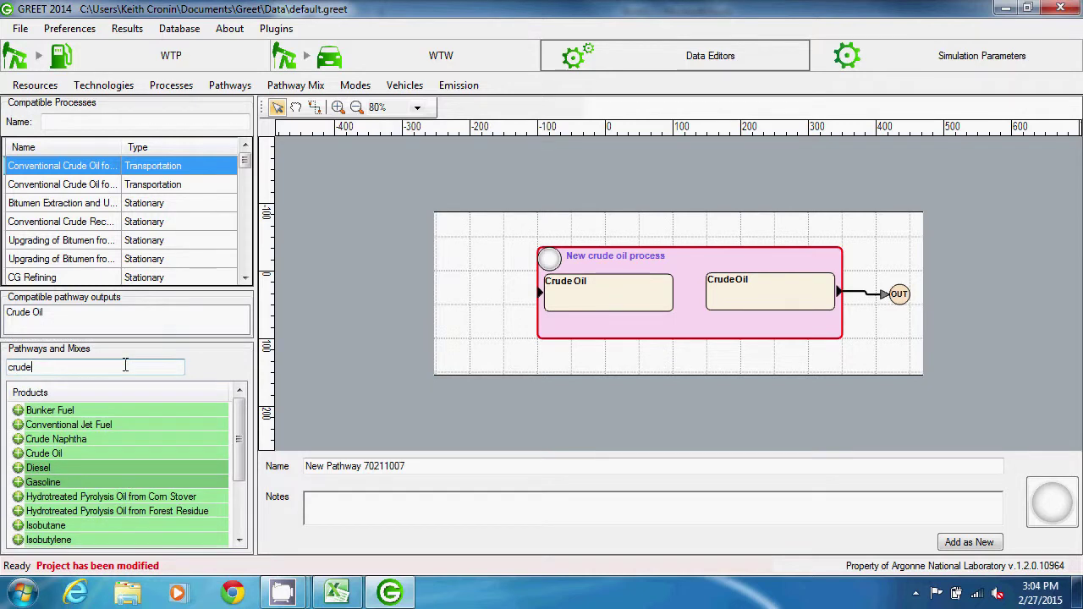
click(18, 453)
drag(65, 470, 358, 305)
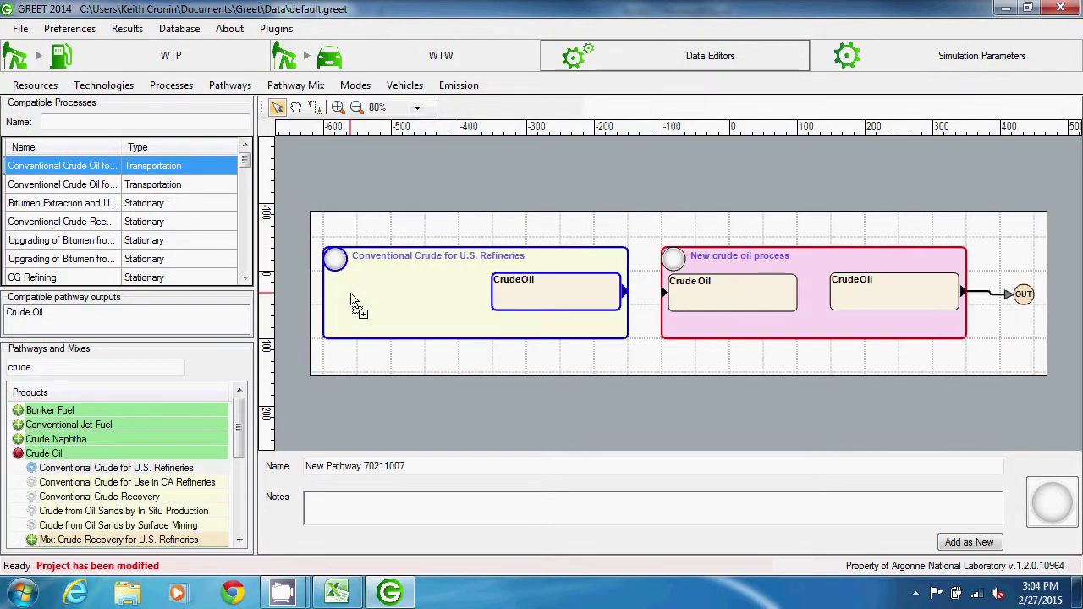
Connect the Crude Oil output of Conventional Crude for U.S. Refineries to the Crude Oil input of New crude oil process.
click(313, 107)
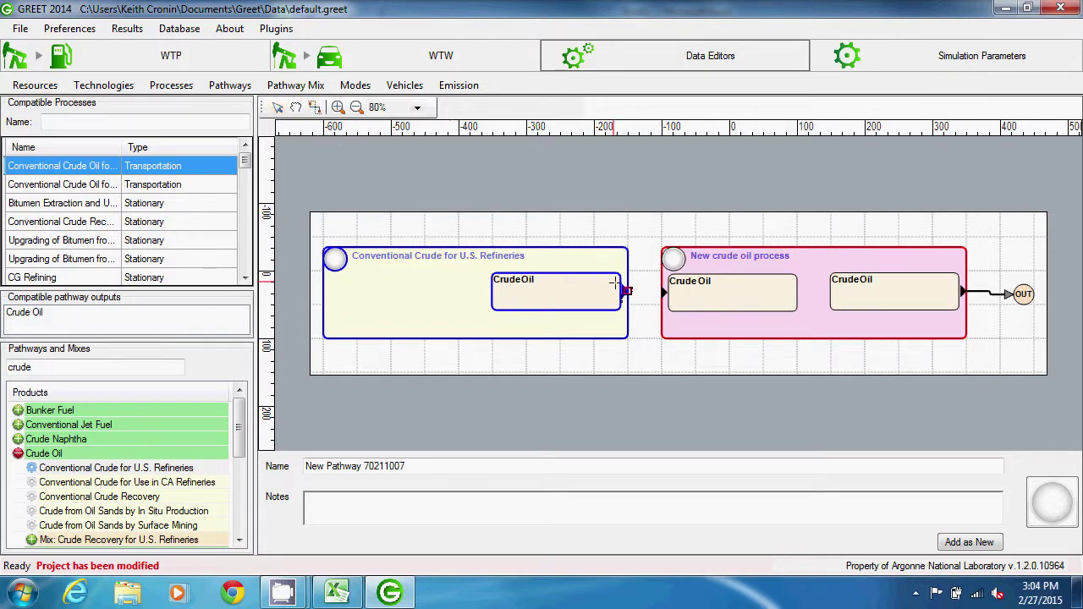
drag(634, 293, 668, 300)
click(277, 107)
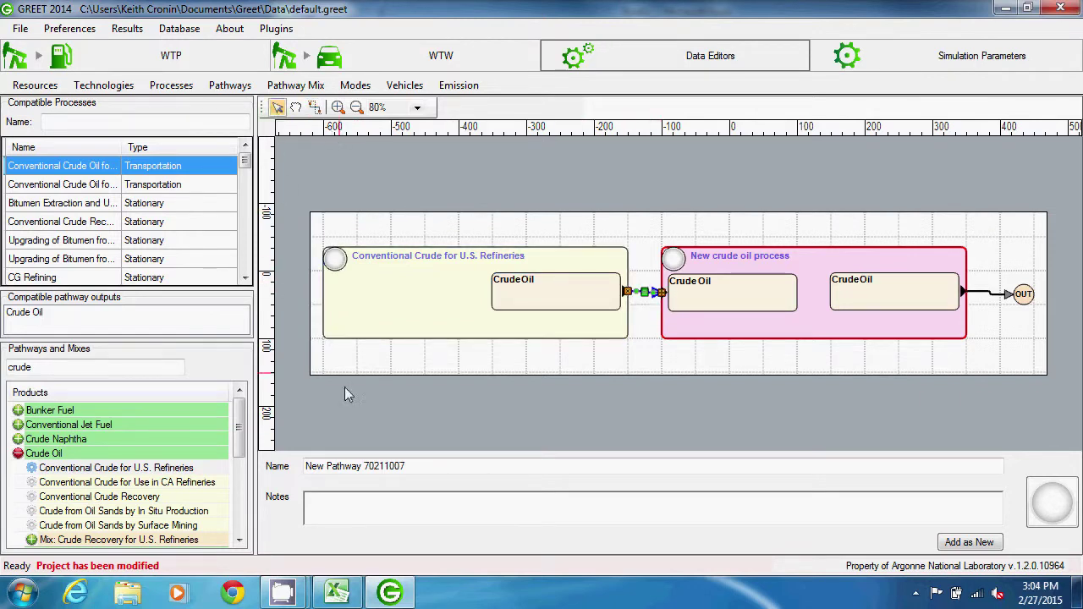
Name the pathway "New crude oil pathway" and add it to the project as a new pathway.
click(411, 465)
drag(411, 465, 299, 469)
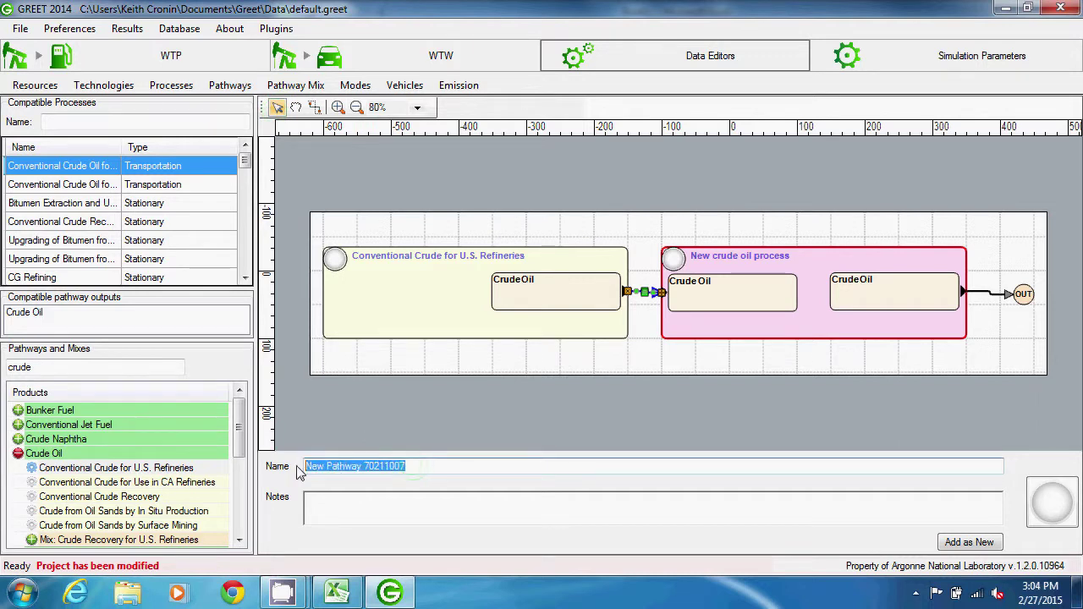
text(New c)
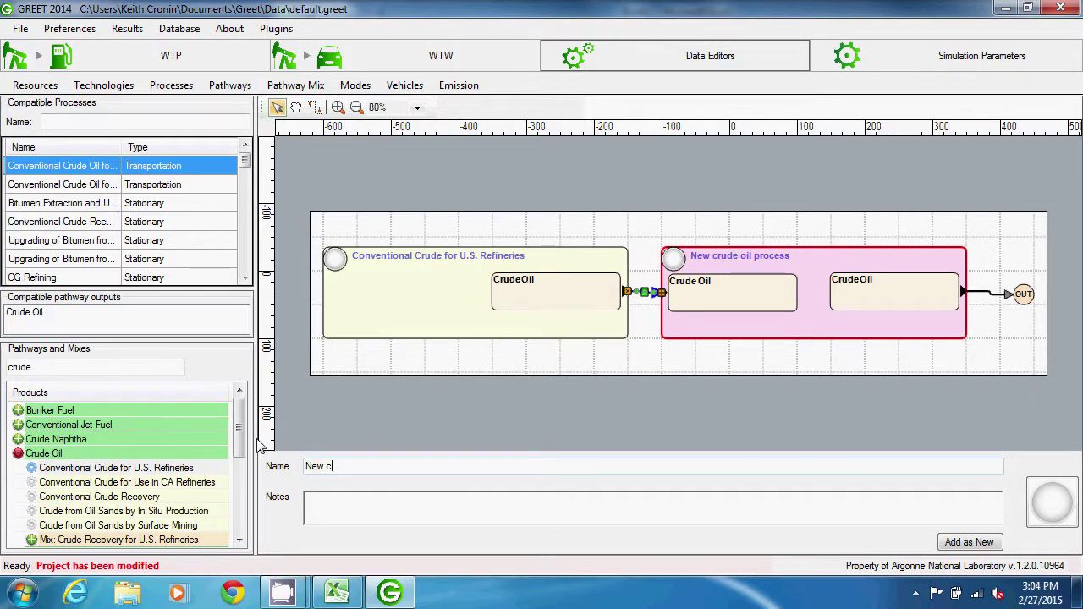
text(rude oil pathway)
click(983, 546)
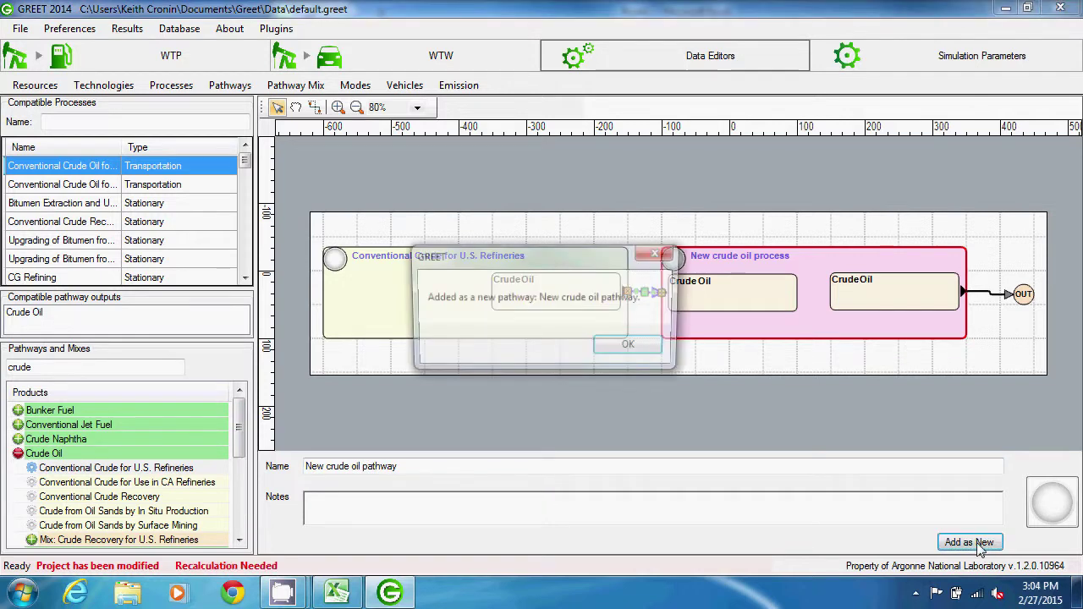
click(642, 350)
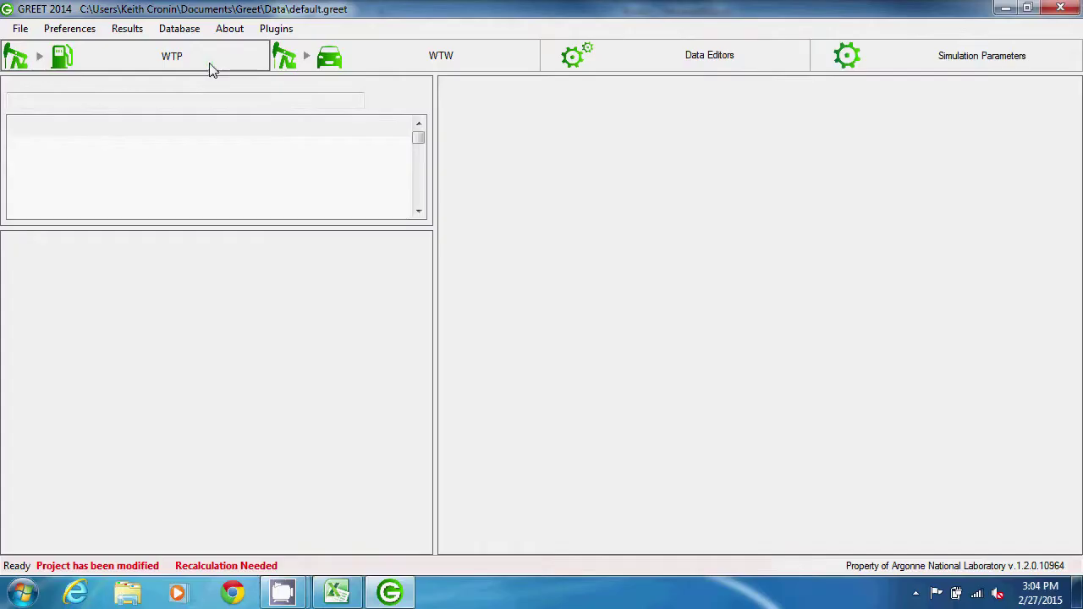
Filter the WTP products for "new cru" and display New crude oil pathway under Crude Oil.
click(160, 101)
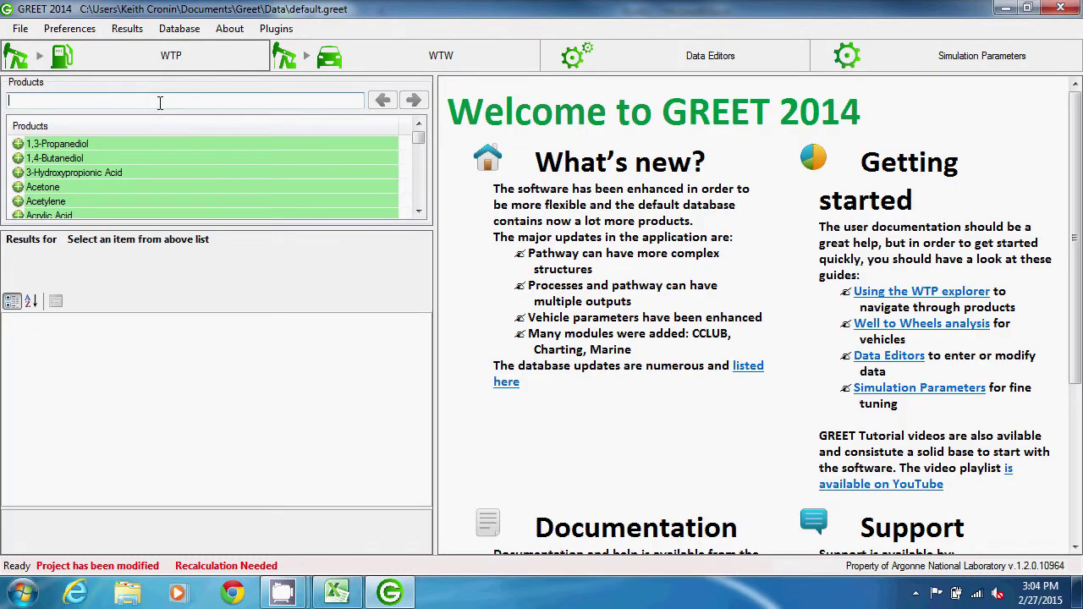
text(new cru)
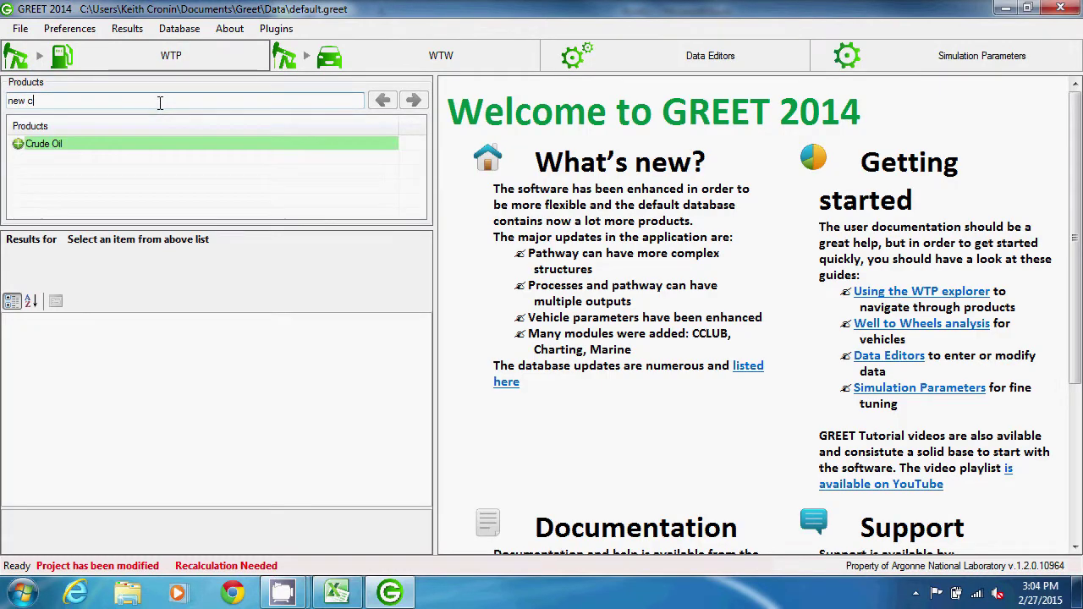
click(18, 144)
click(59, 173)
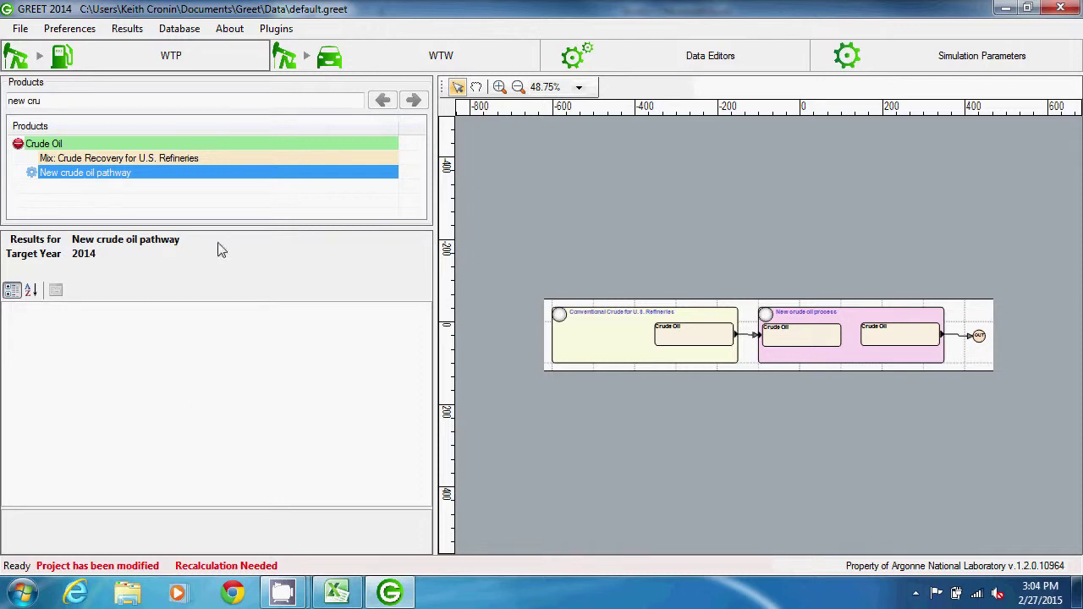
Calculate the results, filter the products for "new c" and examine the emissions of New crude oil pathway.
click(128, 29)
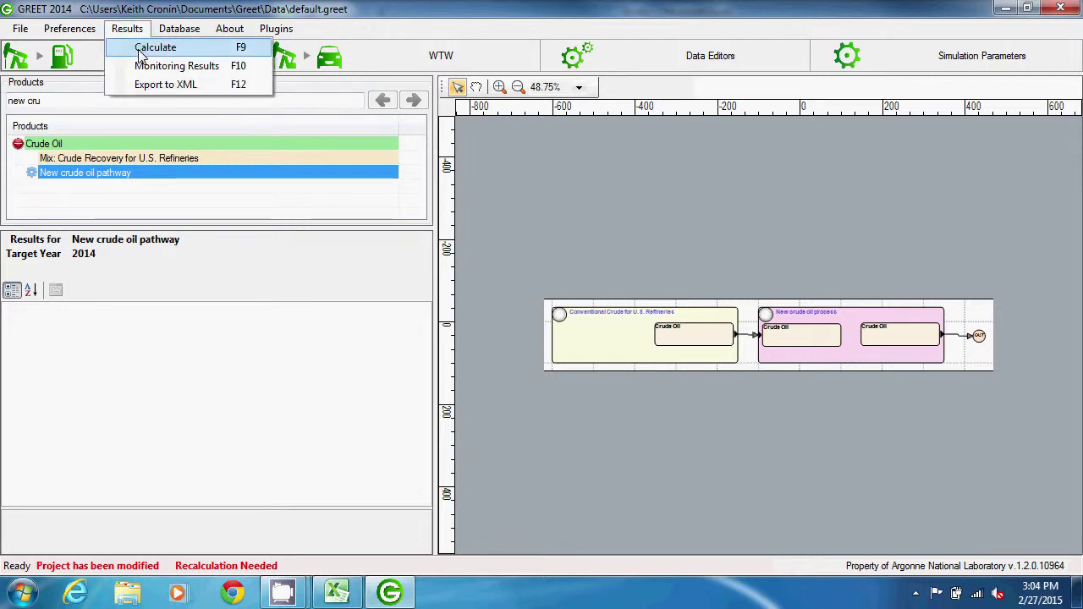
click(141, 49)
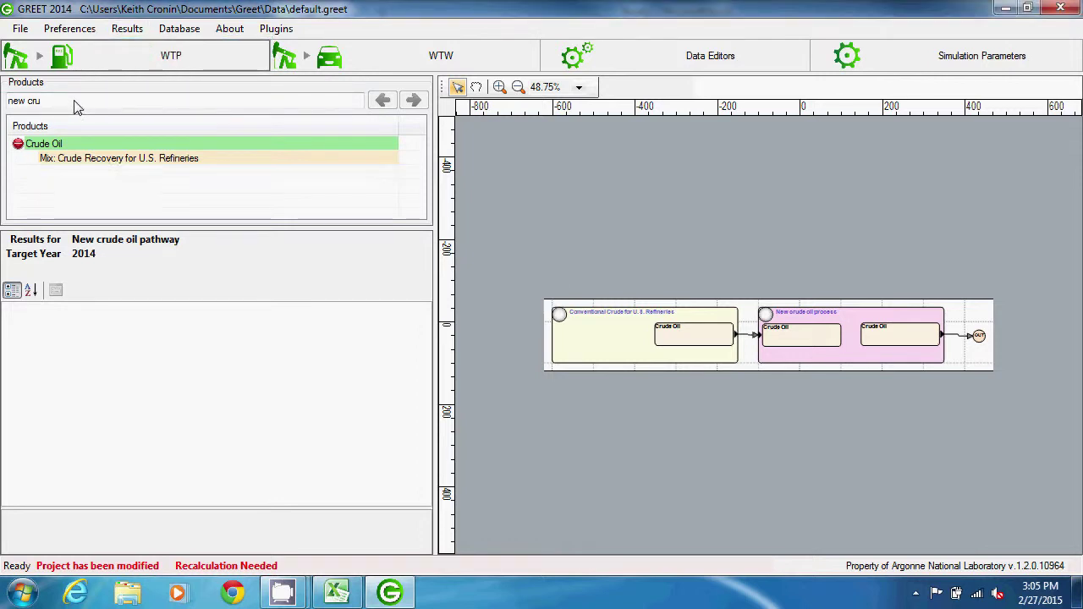
drag(73, 102, 4, 101)
text(new c)
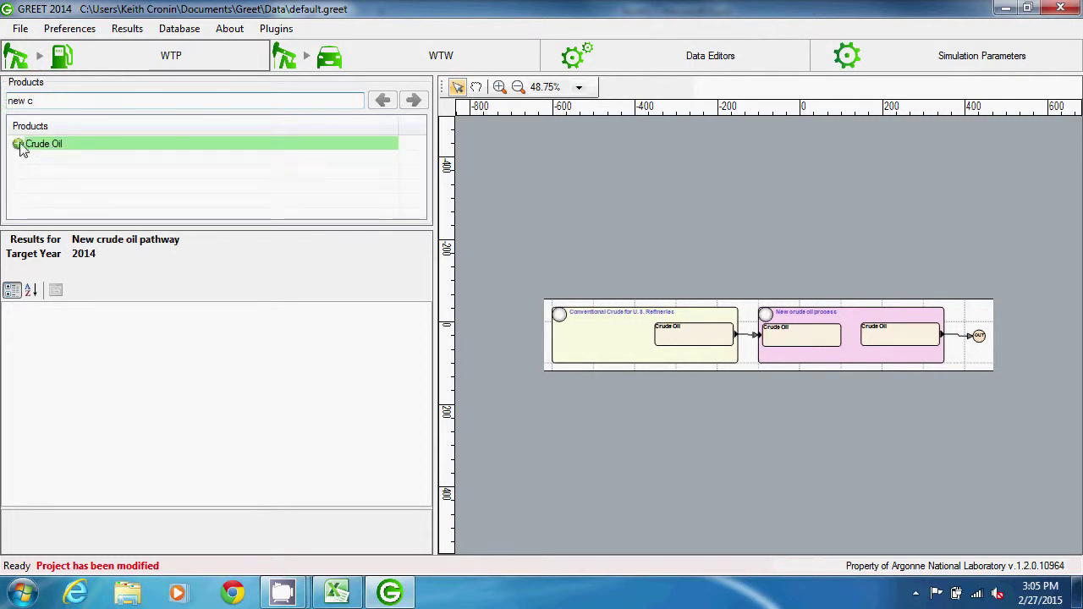
click(17, 144)
click(59, 174)
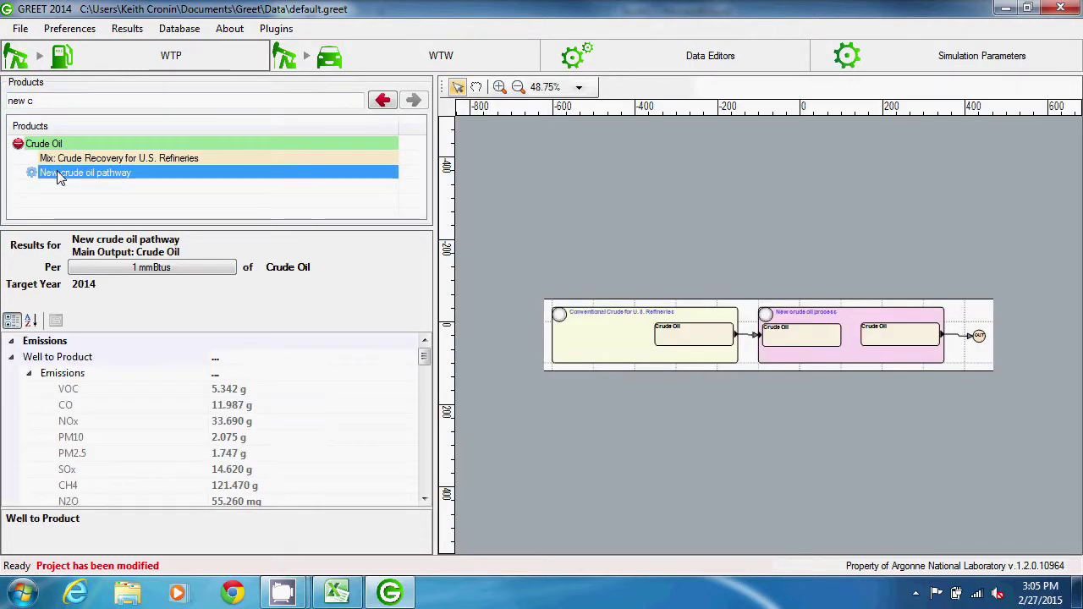
mouse_move(425, 358)
mouse_down()
mouse_move(425, 412)
mouse_move(426, 353)
mouse_up()
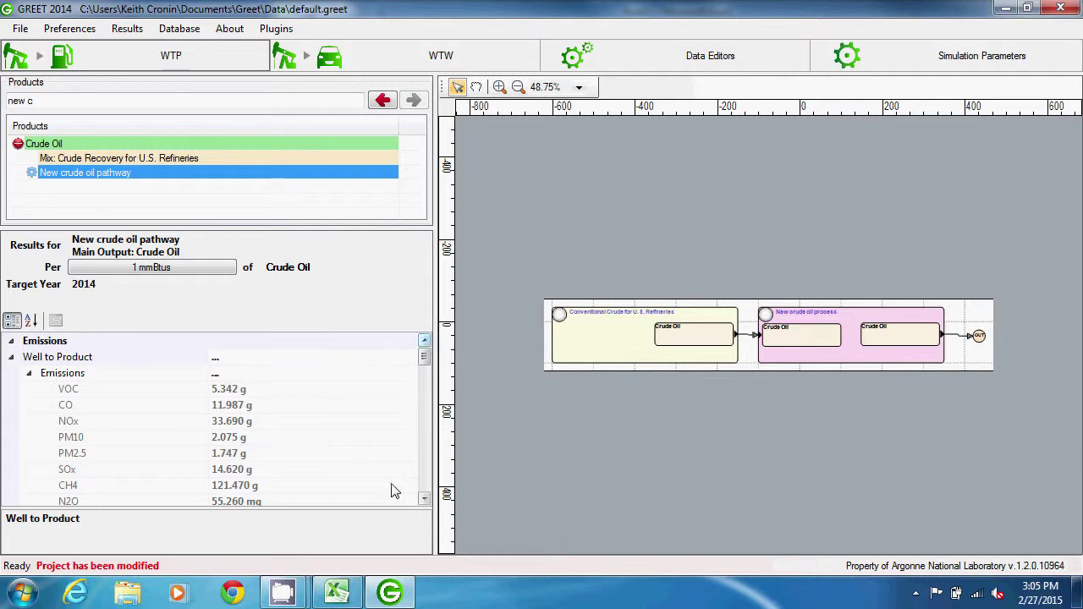
Copy all result values of New crude oil process and paste them into Excel at cell A1 of Sheet1.
click(336, 592)
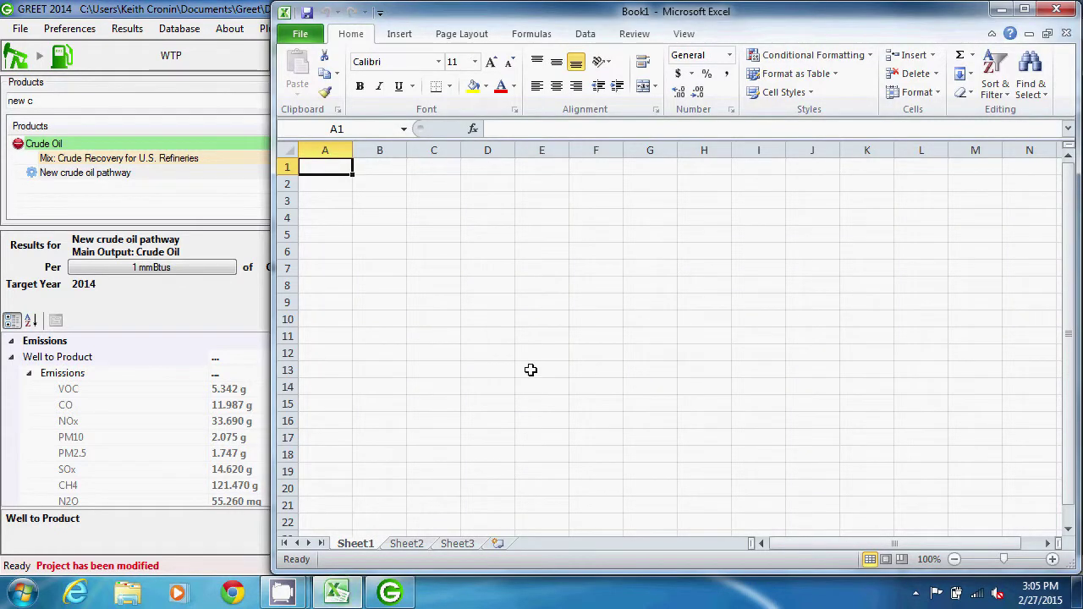
click(244, 14)
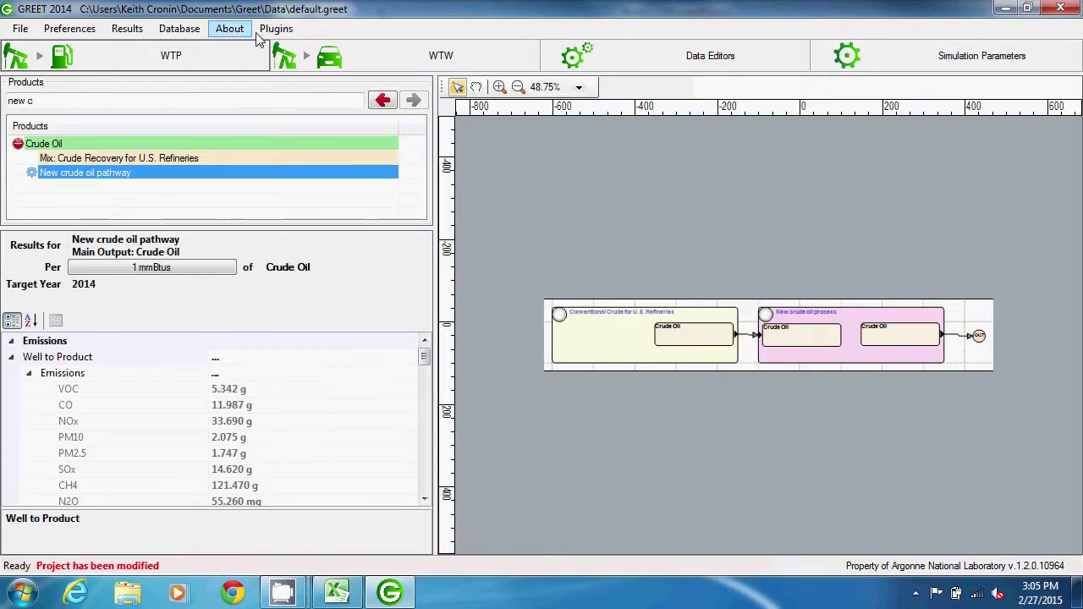
click(793, 362)
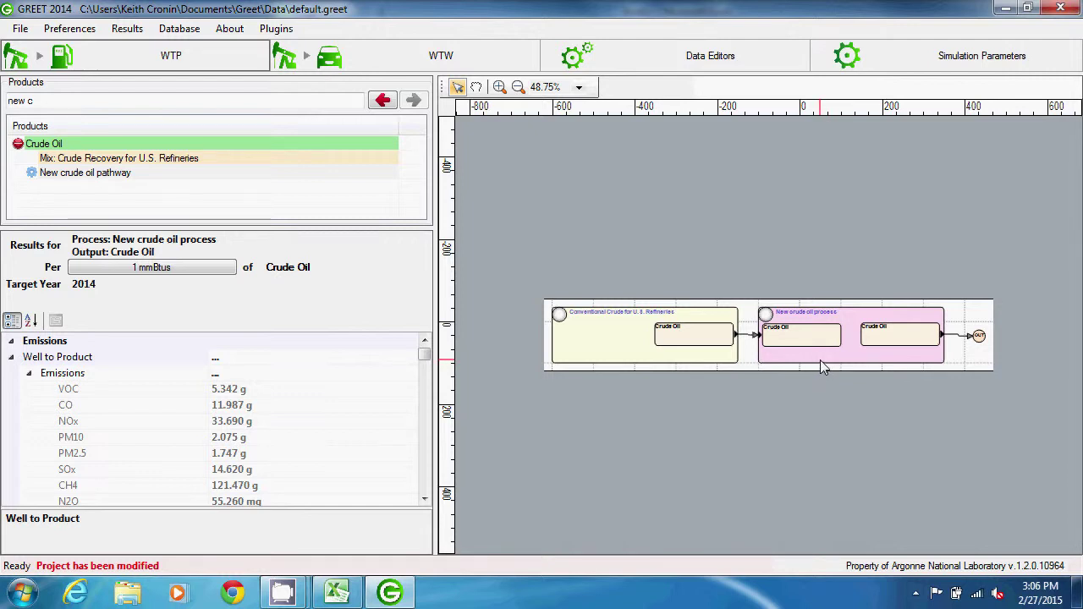
click(349, 447)
right_click(346, 446)
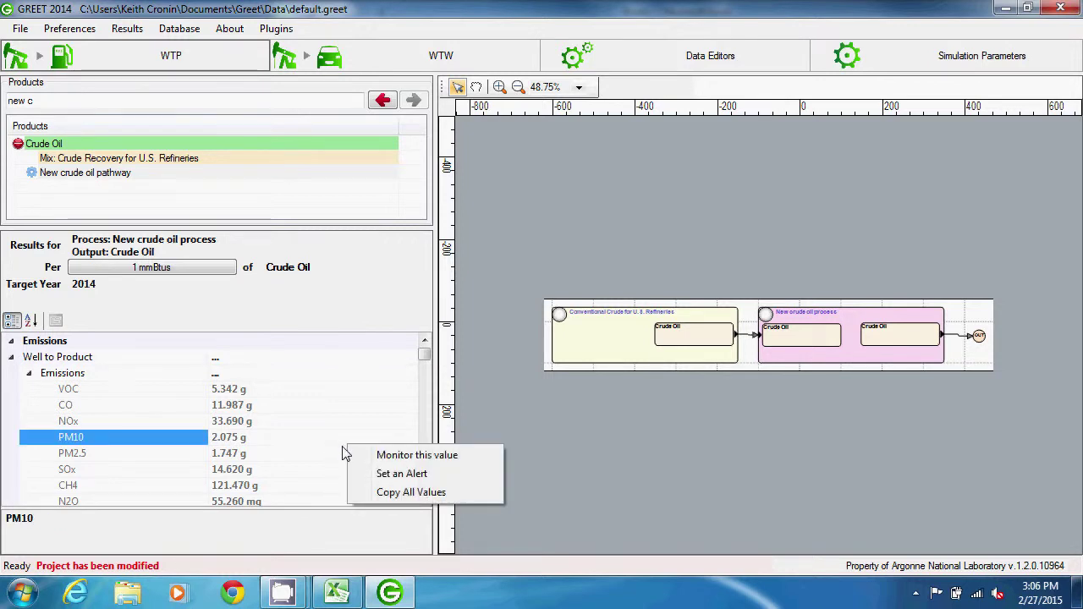
click(390, 499)
click(337, 592)
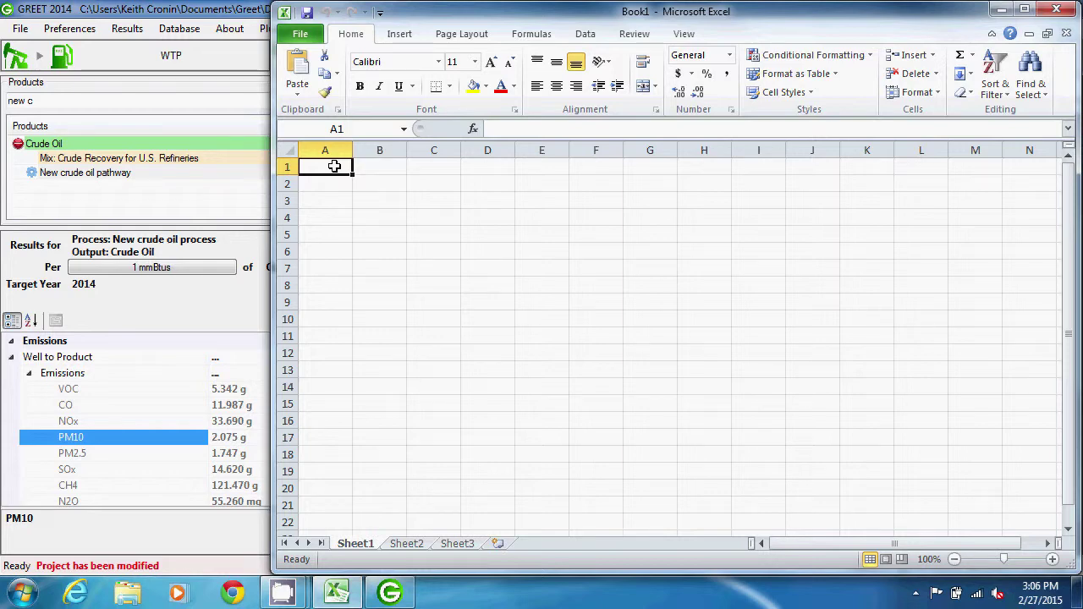
key(ctrl+v)
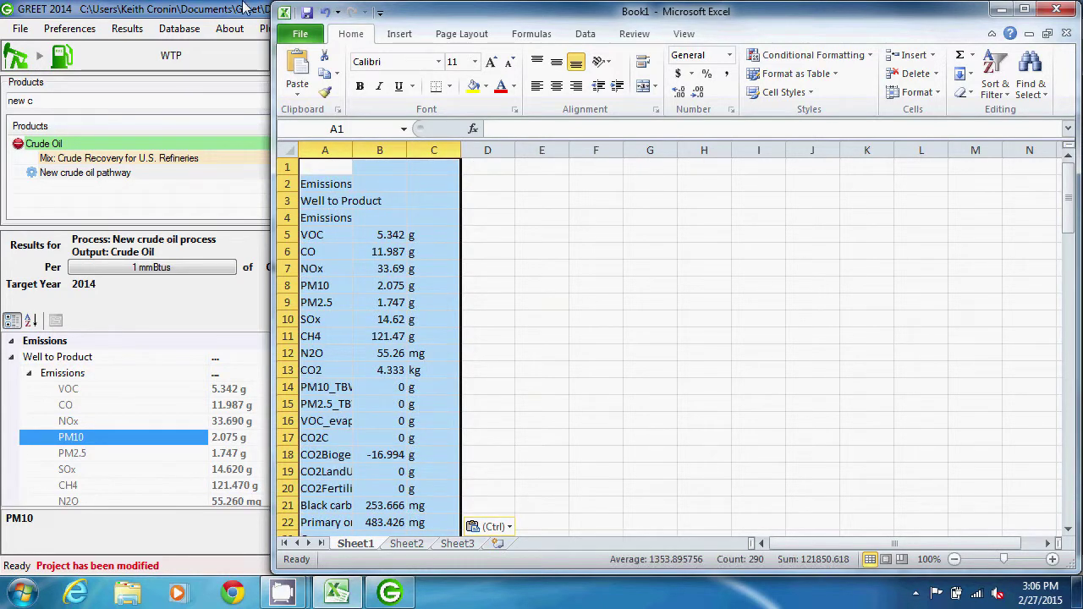
Switch back to GREET and display the results for the Conventional Crude for U.S. Refineries stage of the pathway.
click(245, 8)
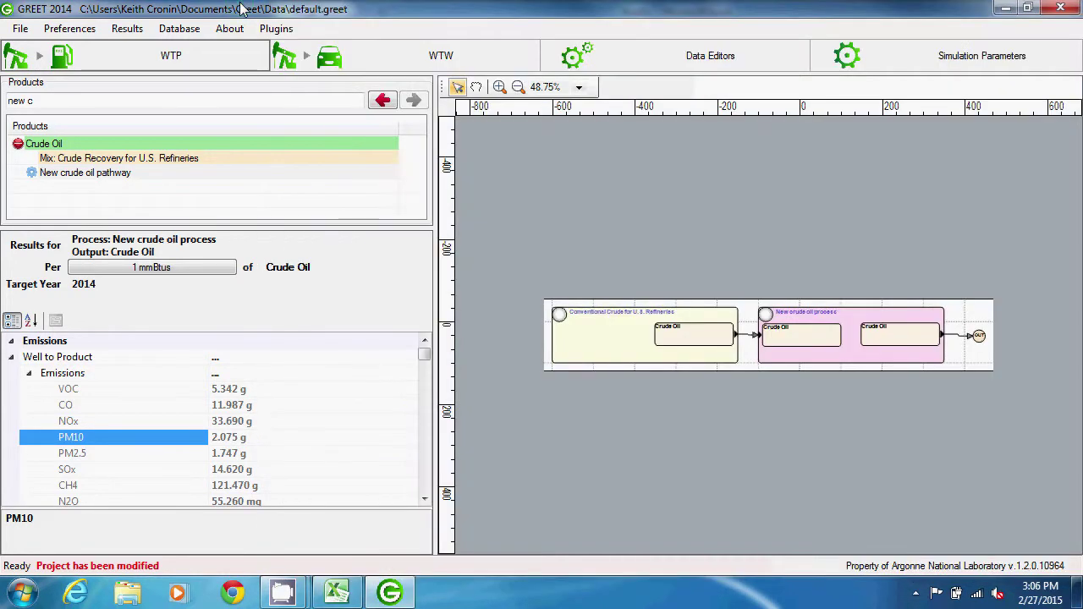
click(618, 363)
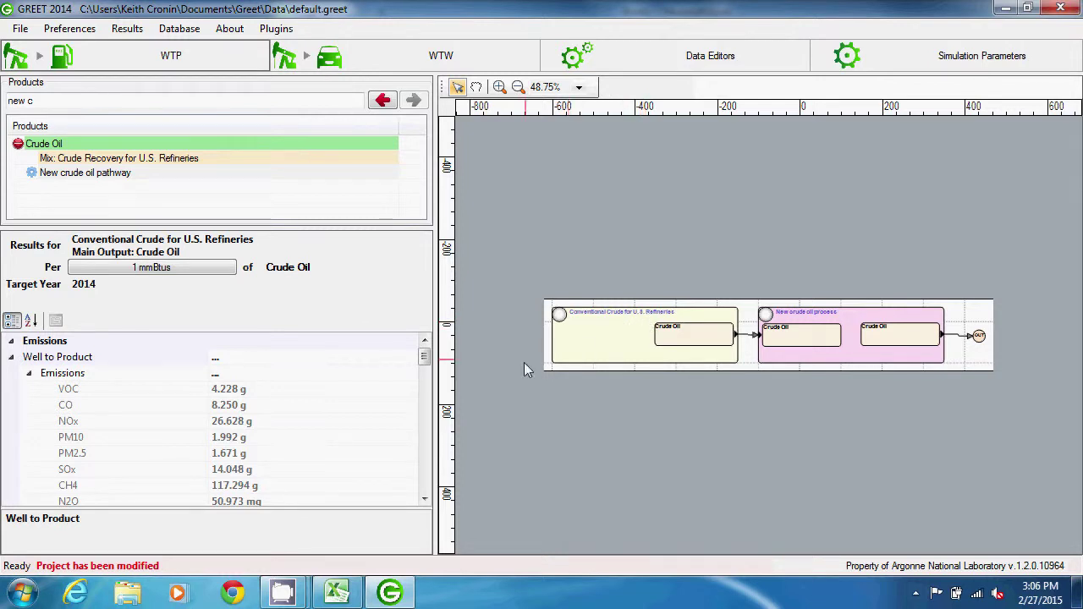
Copy all result values of Conventional Crude for U.S. Refineries and paste them into the Excel sheet at cell D1.
right_click(321, 440)
click(353, 486)
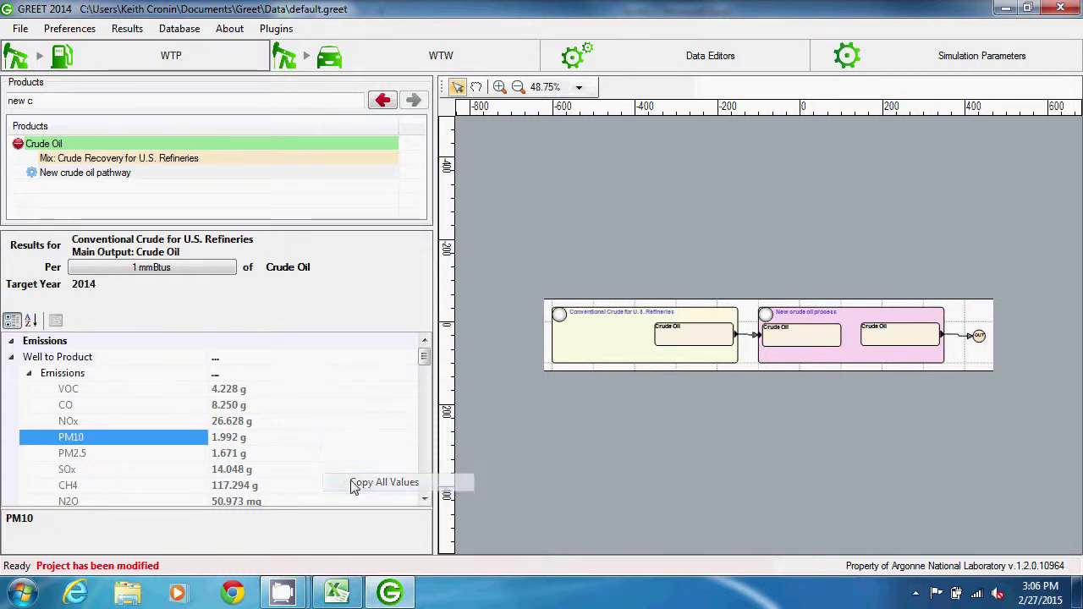
click(338, 594)
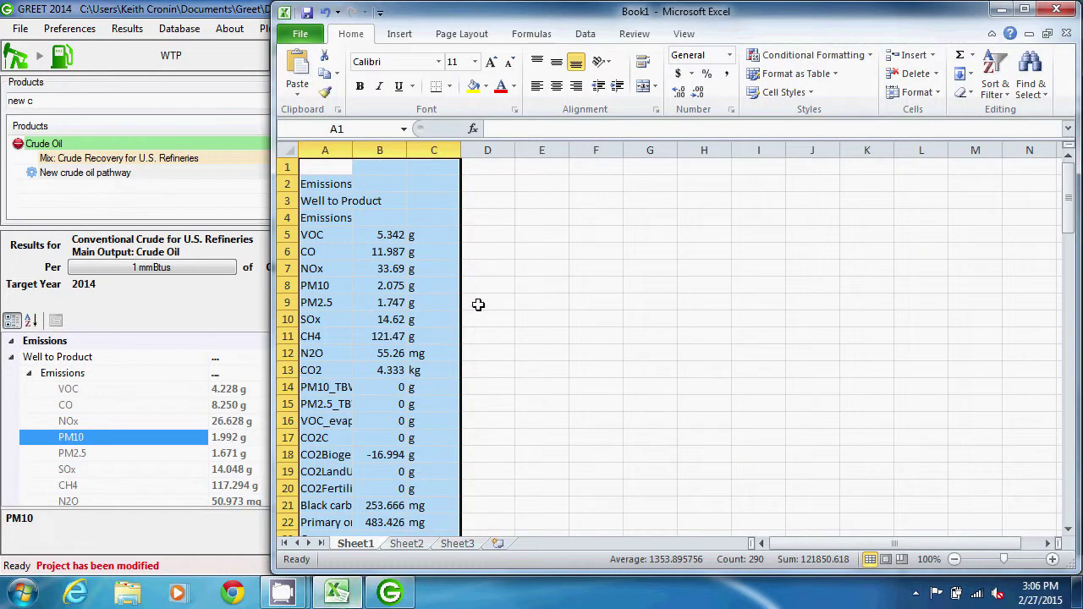
click(497, 167)
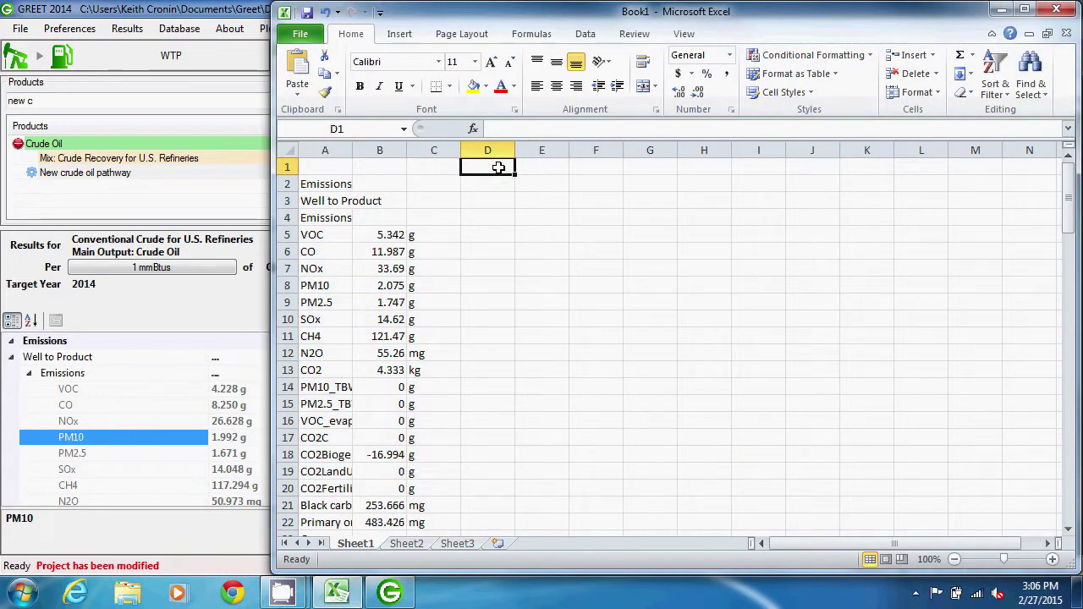
key(ctrl+v)
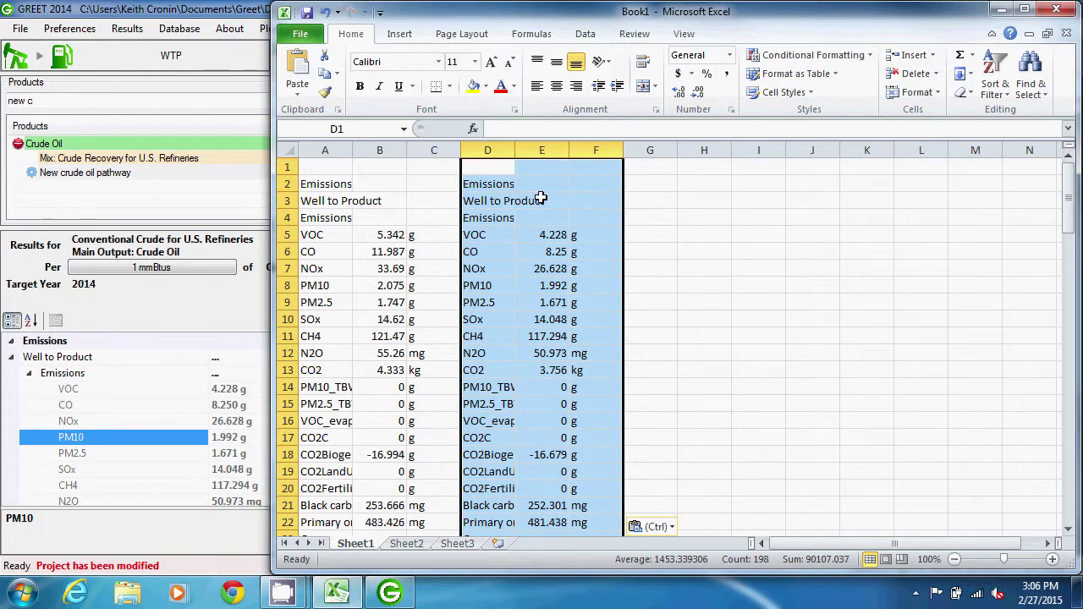
Enter the formula =B5-E5 in cell G5 to subtract the conventional crude VOC value from the new process value.
click(657, 235)
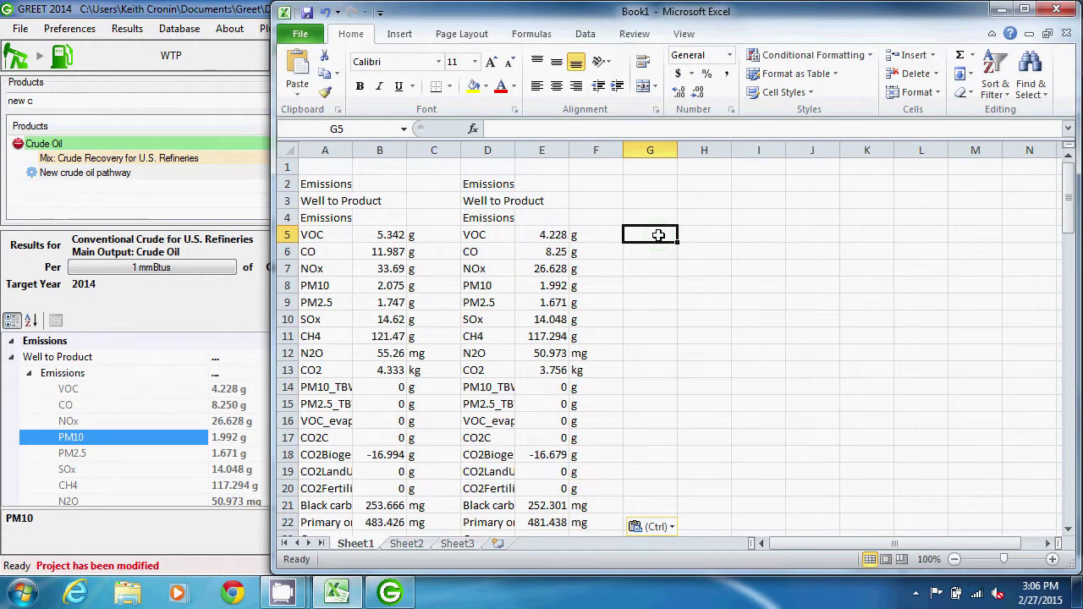
text(=)
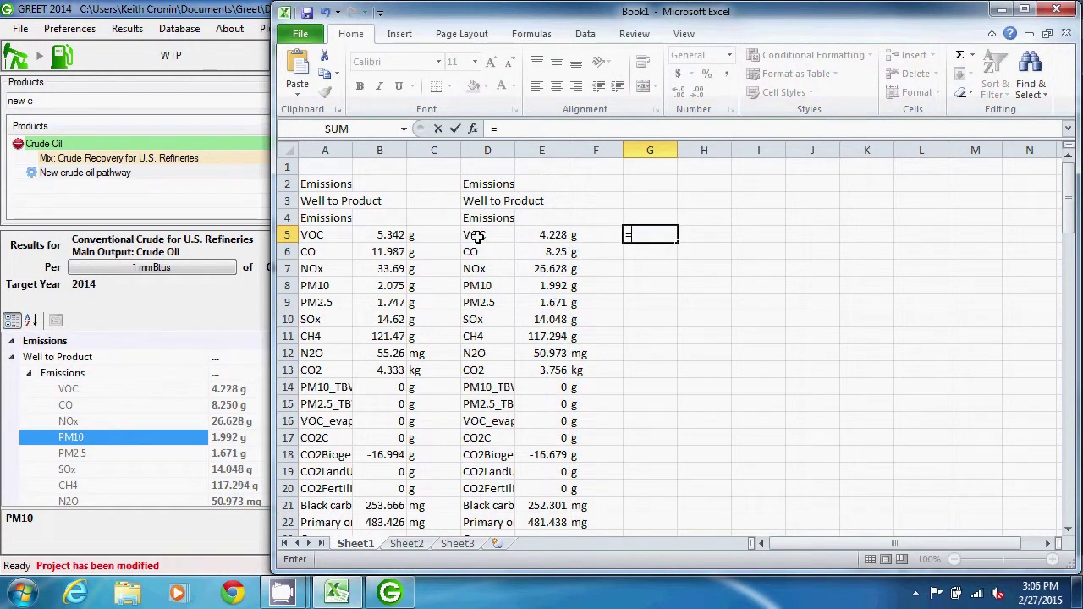
click(399, 236)
text(-)
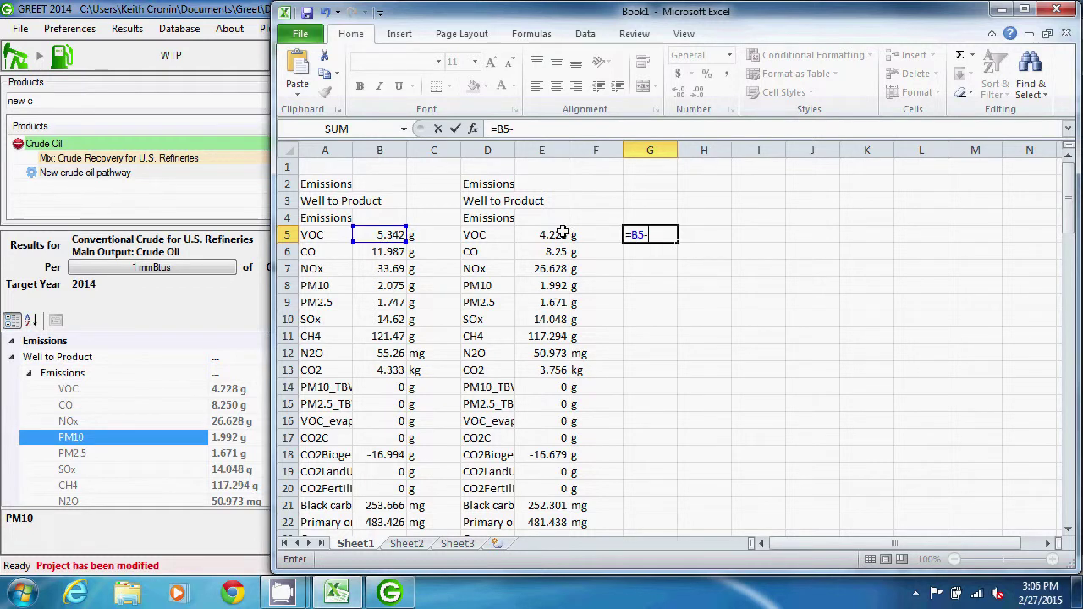
click(554, 234)
key(Return)
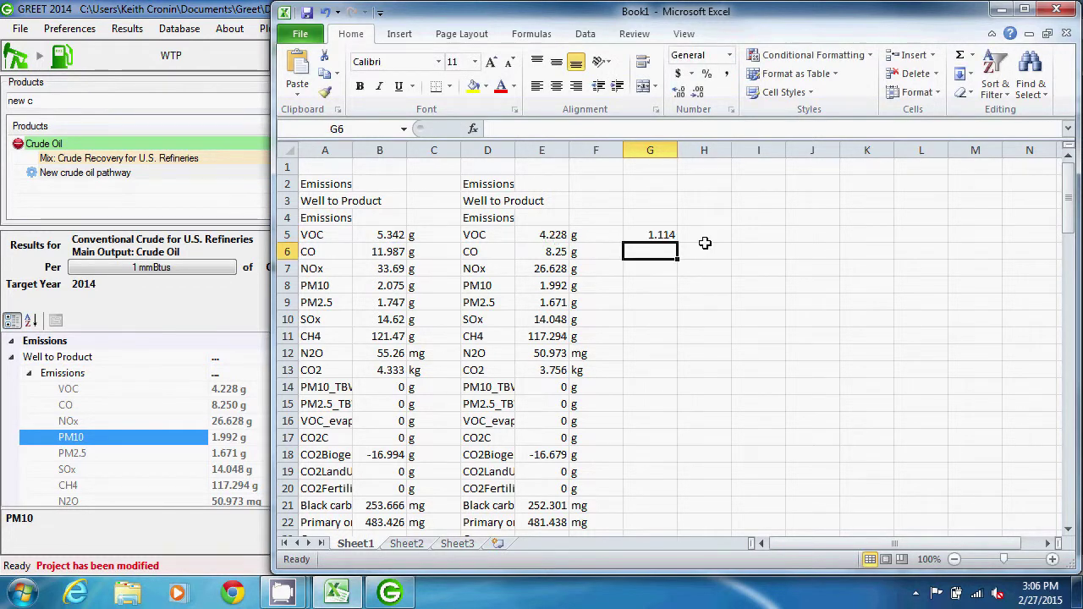
Fill the difference formula from G5 down column G to row 83.
click(660, 234)
drag(677, 243, 662, 491)
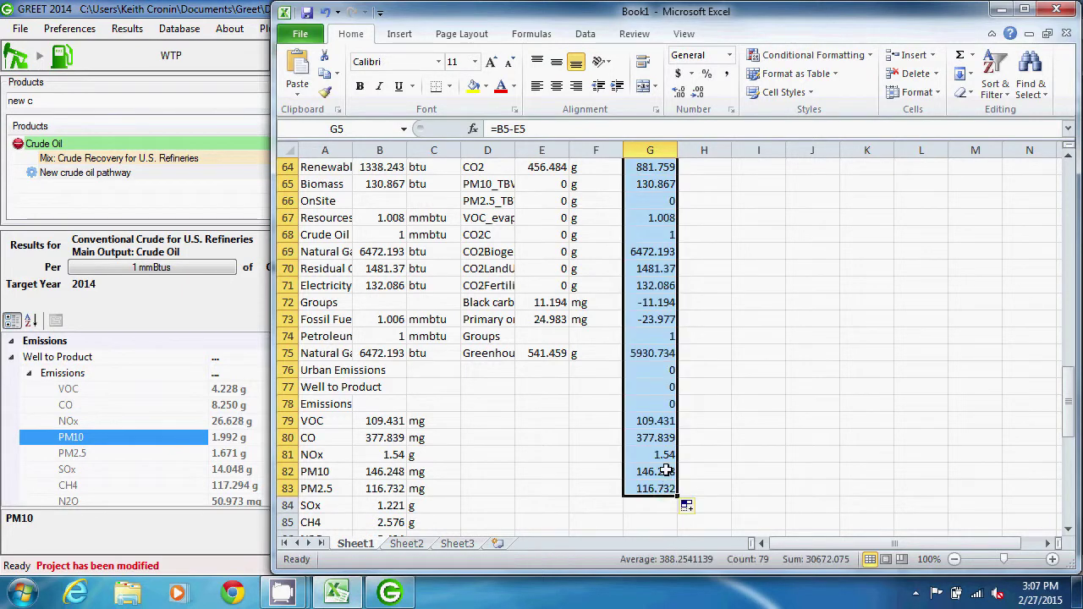
scroll(689, 435, up, 20)
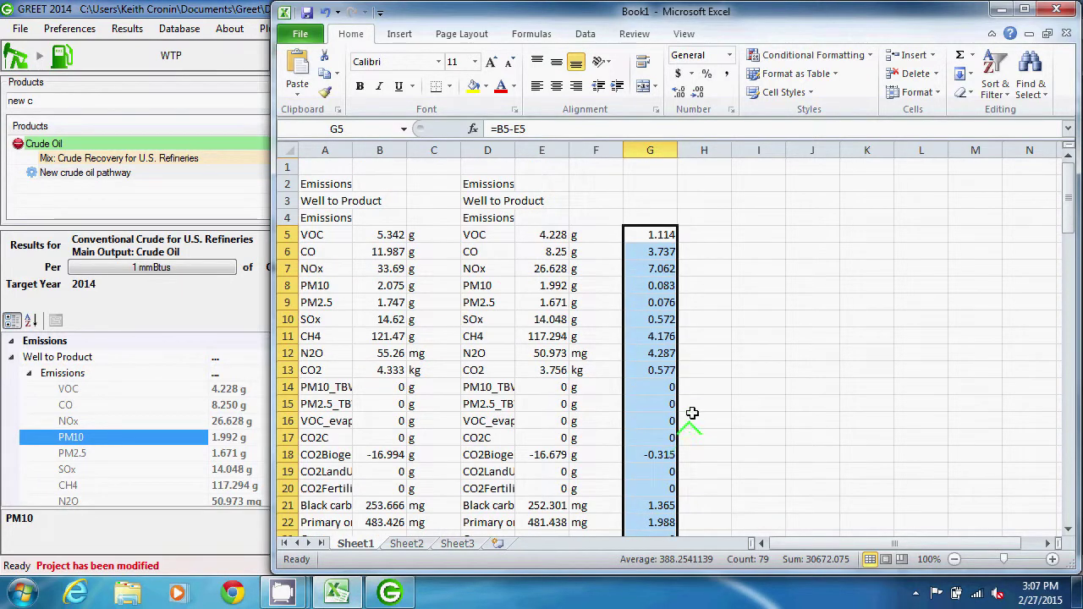
Copy the units in F5:F21 to column H starting at H5, and select the differences in G5:G19.
drag(587, 237, 603, 507)
key(ctrl+x)
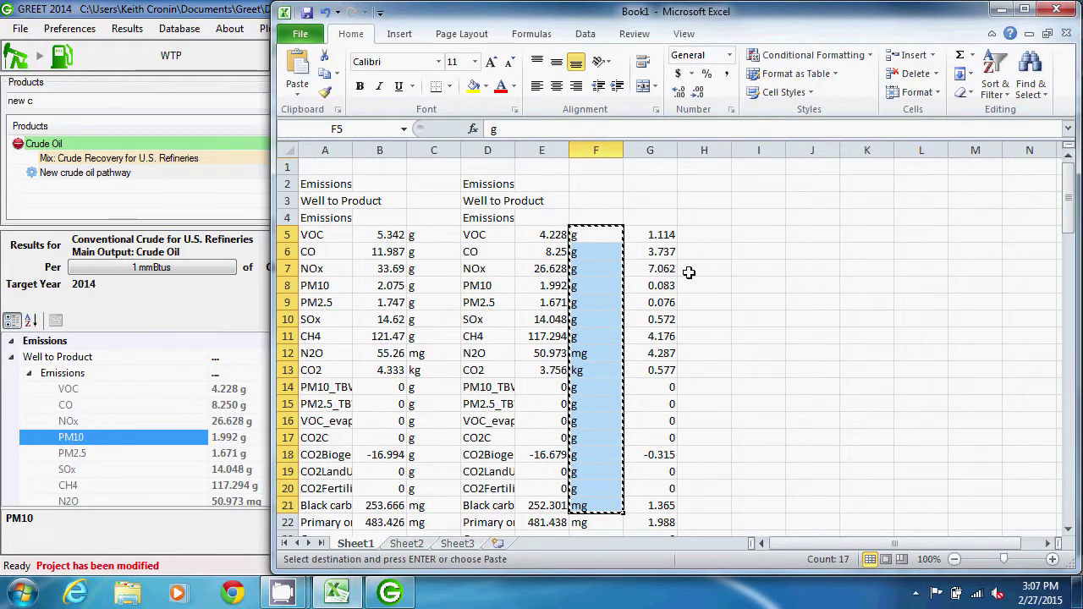
click(691, 235)
key(ctrl+v)
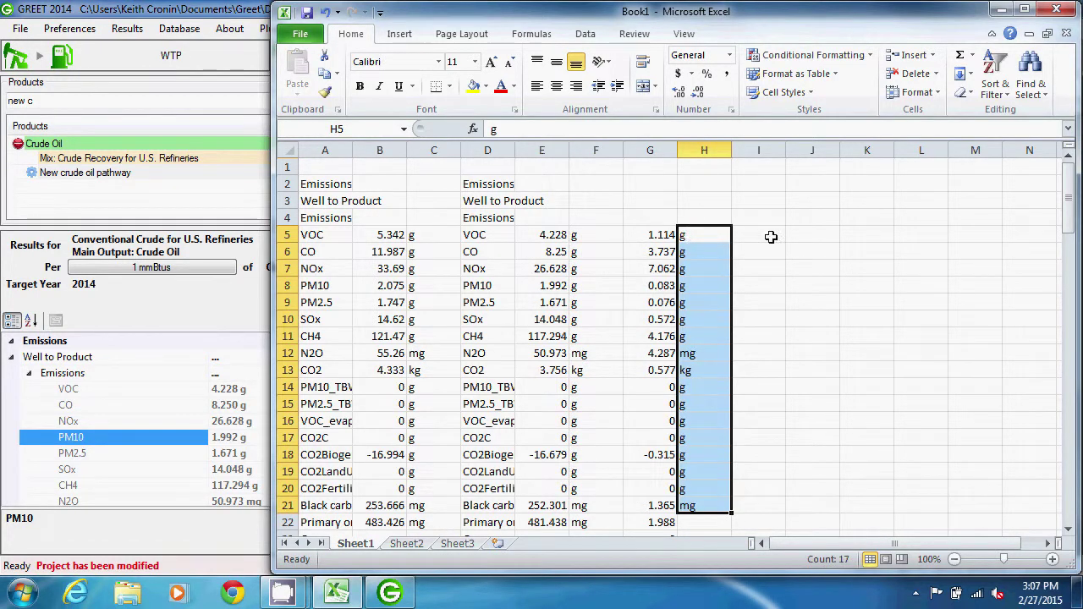
click(801, 236)
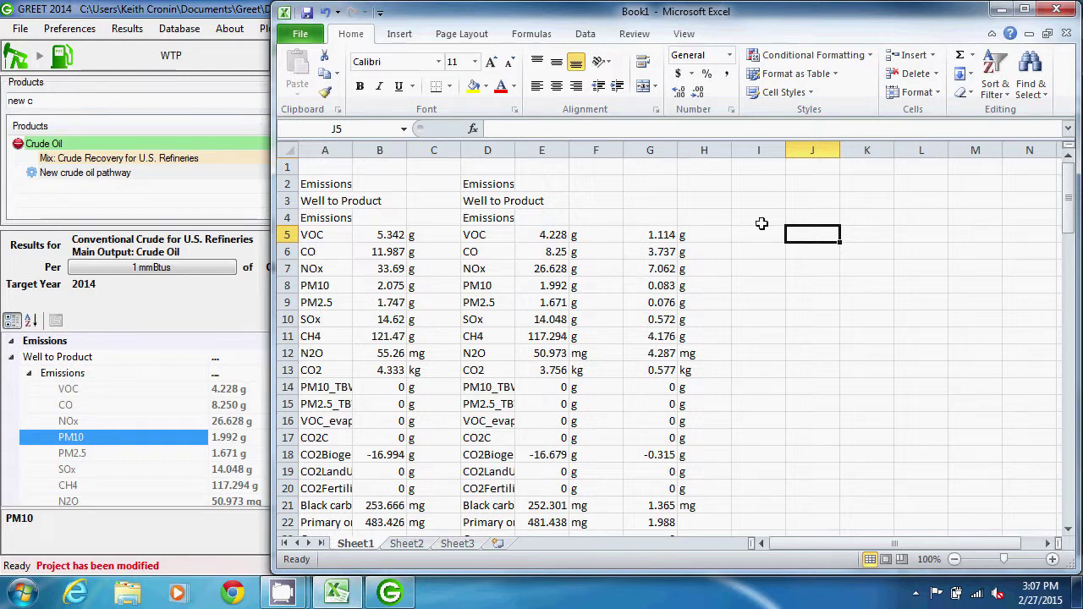
drag(658, 238, 646, 475)
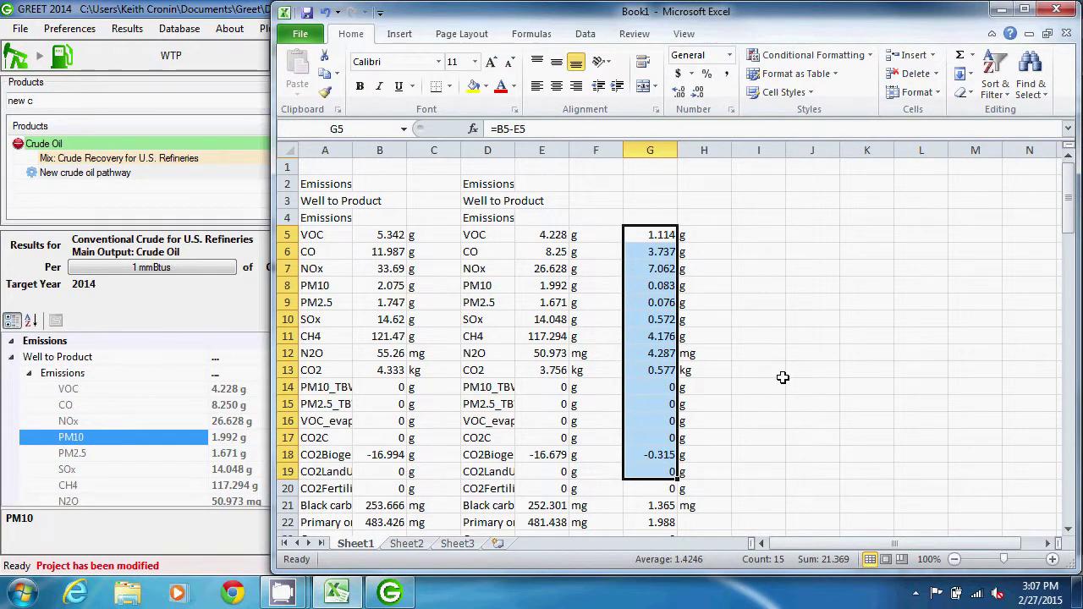